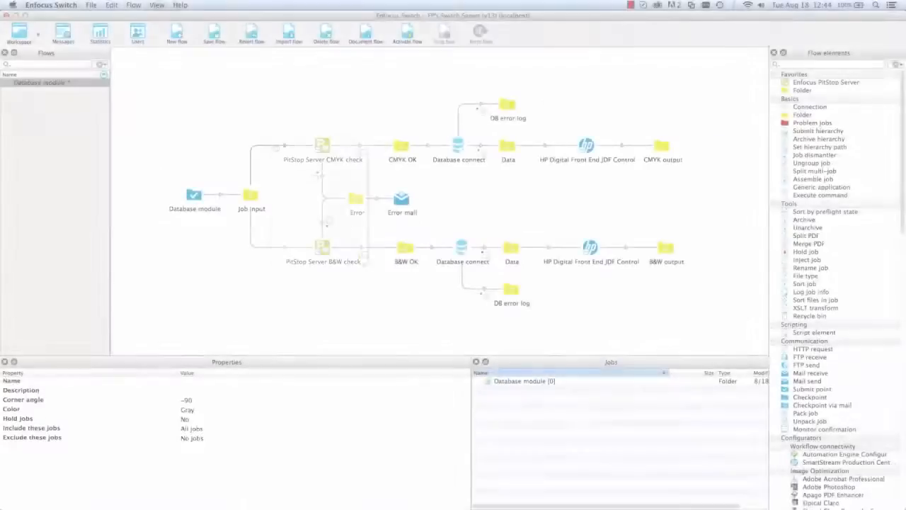
Start an include condition with variables on the connection from Job input to PitStop Server CMYK check, choosing the Database Text variable.
right_click(276, 147)
mouse_move(351, 193)
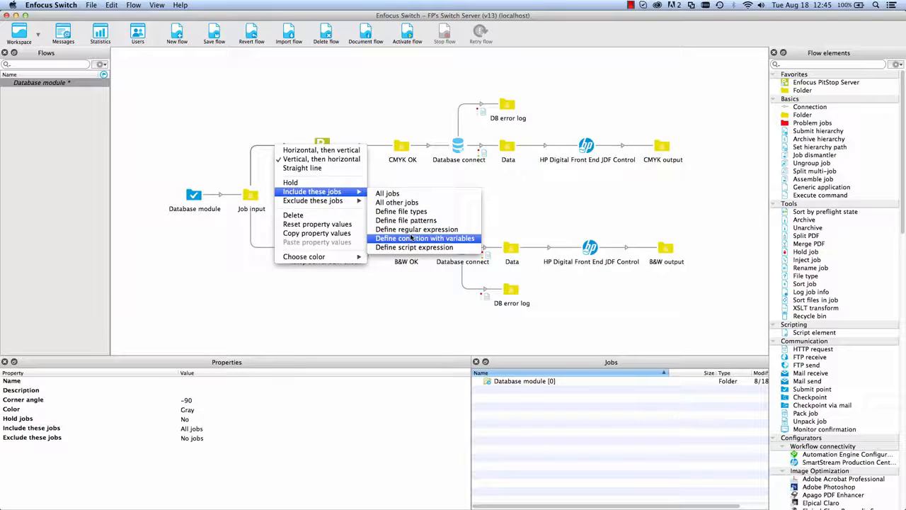
click(414, 238)
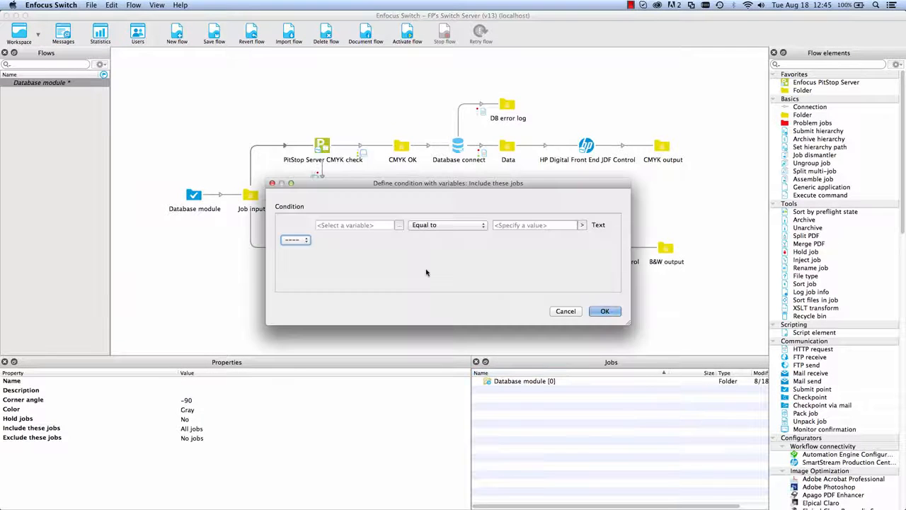
click(400, 292)
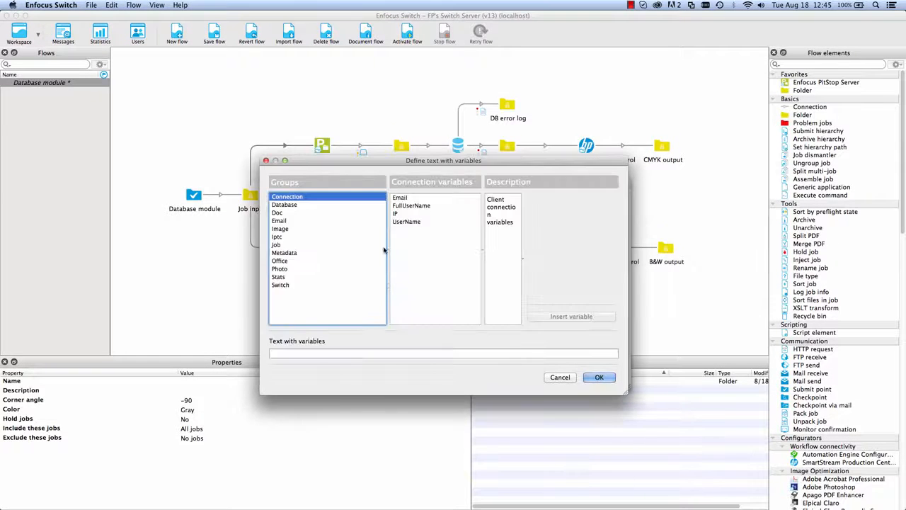
click(285, 269)
click(409, 293)
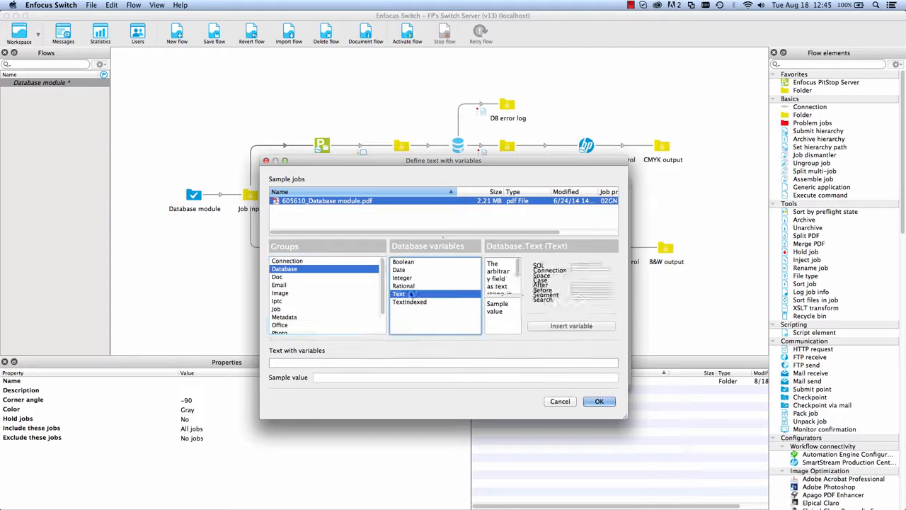
Build an SQL statement for the variable that selects the ColorInformation column from the jobs table of ExampleDB.
click(605, 269)
click(578, 279)
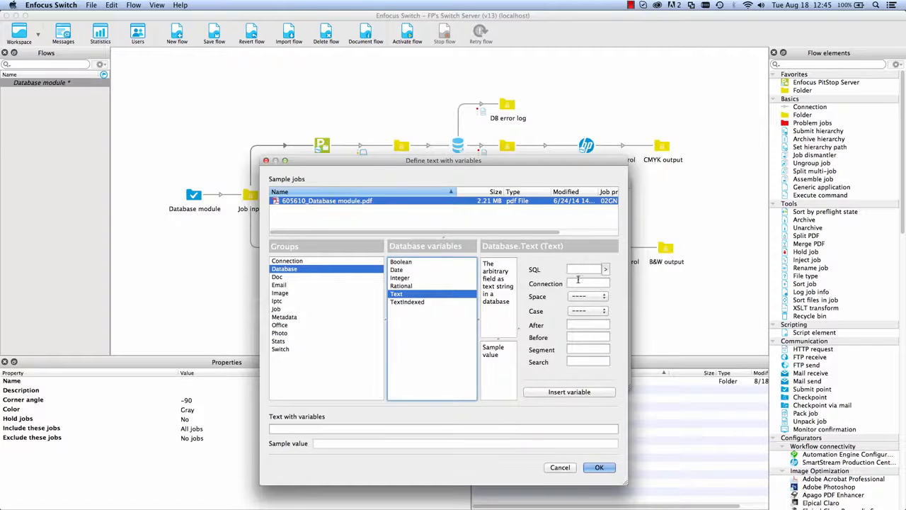
click(450, 270)
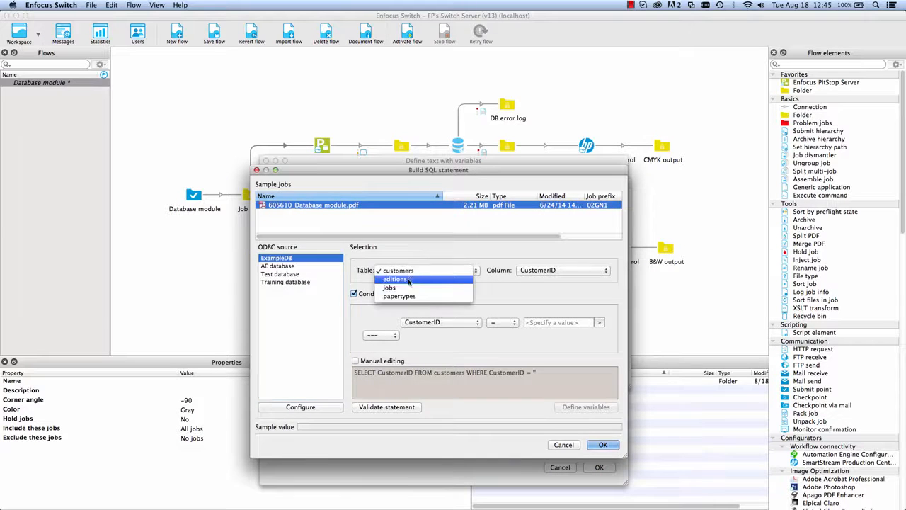
click(405, 287)
click(568, 270)
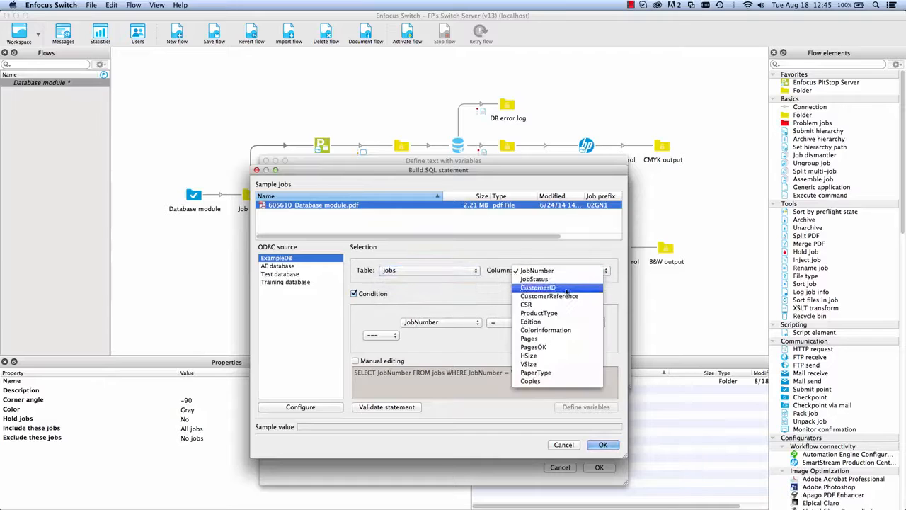
click(559, 330)
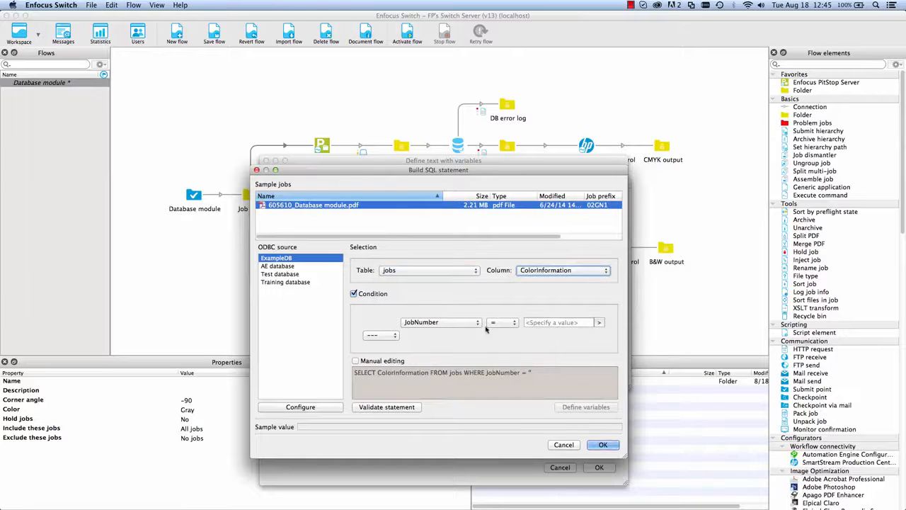
Make the SQL condition match JobNumber to the Job.NameProper variable, using only the part before "_".
click(586, 323)
click(599, 322)
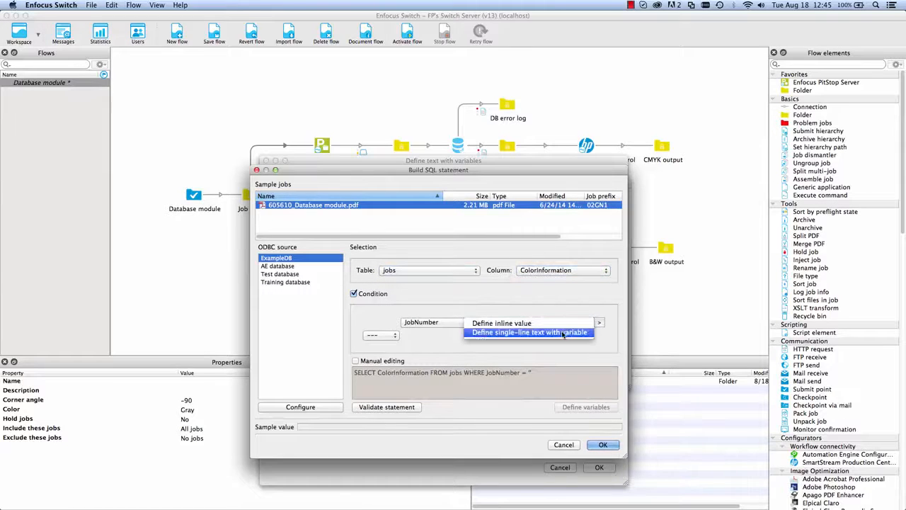
click(564, 332)
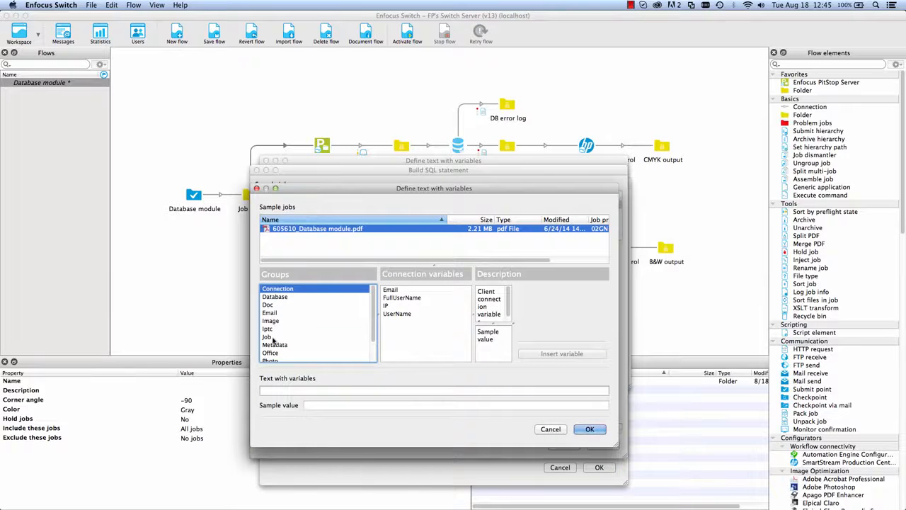
click(269, 337)
scroll(406, 333, down, 3)
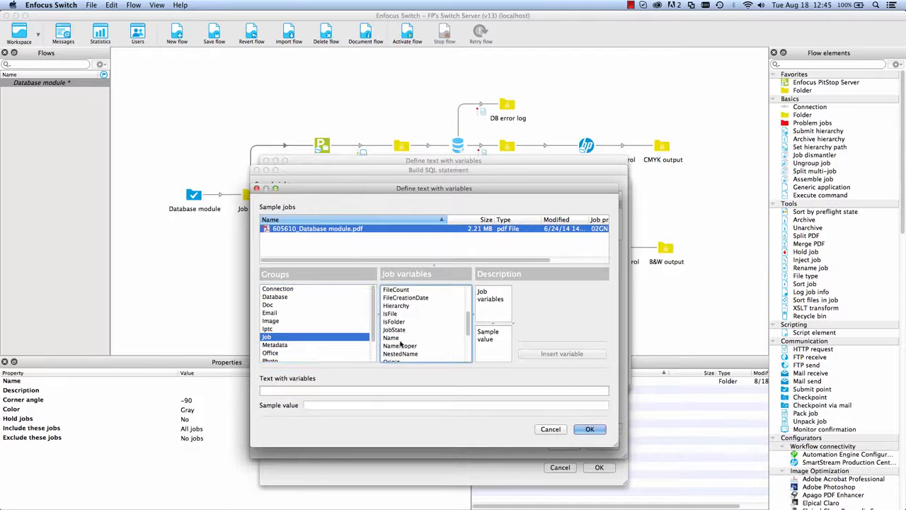
click(400, 345)
click(572, 338)
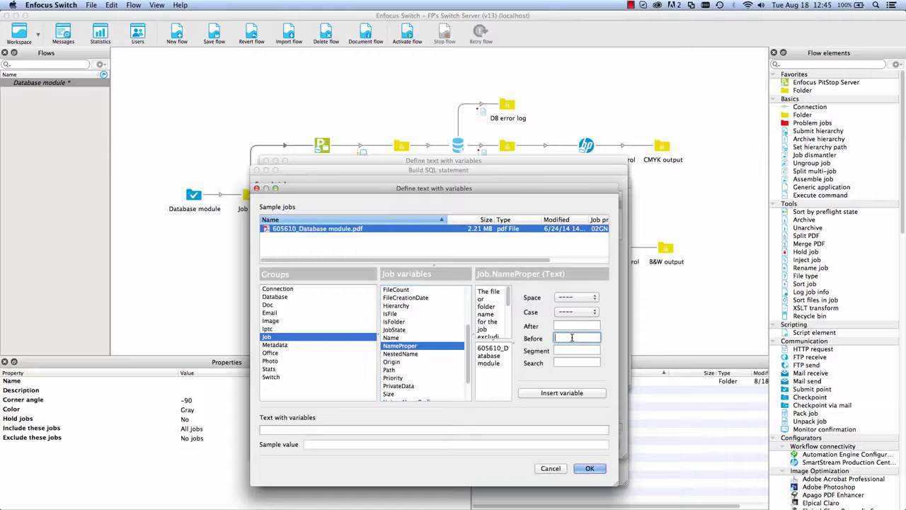
text(_)
click(567, 393)
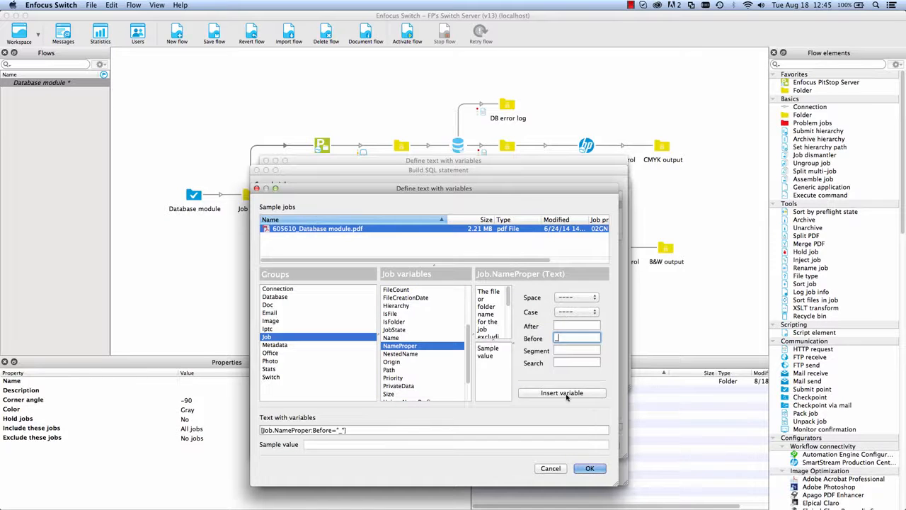
click(602, 469)
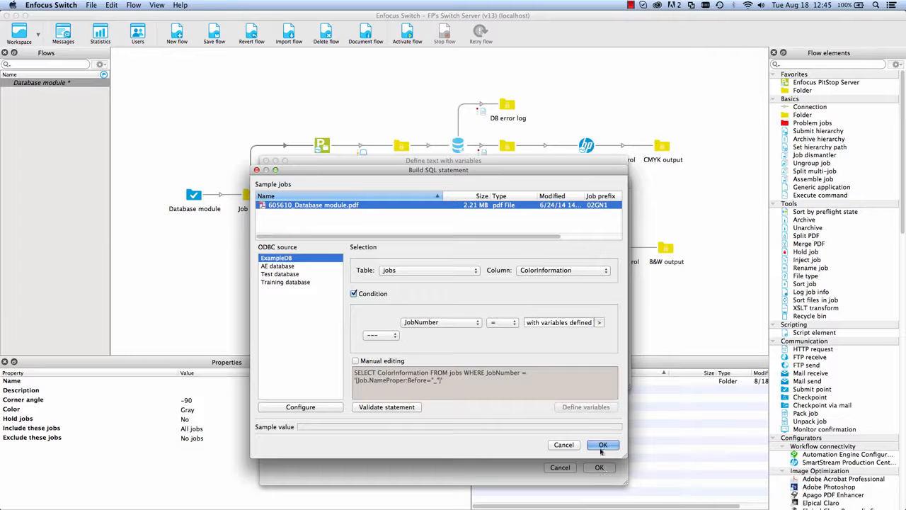
Validate and accept the SQL statement, then insert the resulting database text variable into the include condition.
click(397, 407)
click(603, 445)
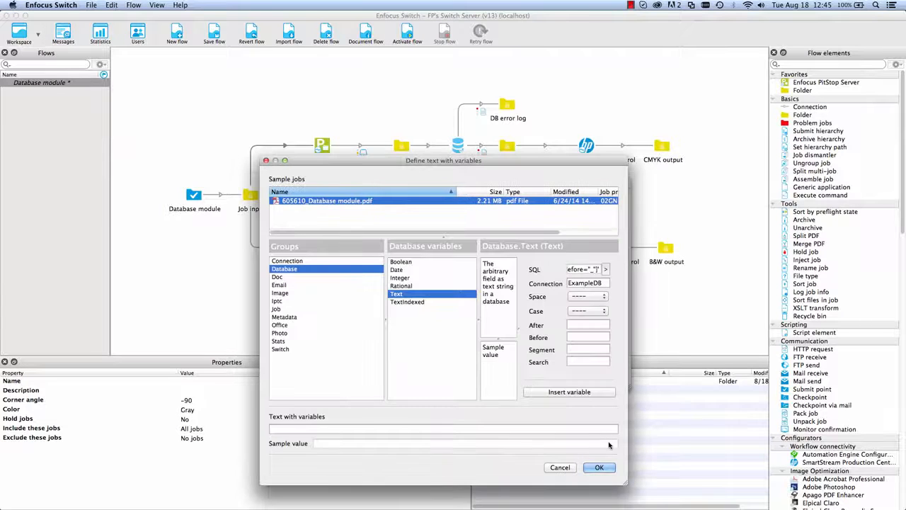
click(569, 393)
click(599, 467)
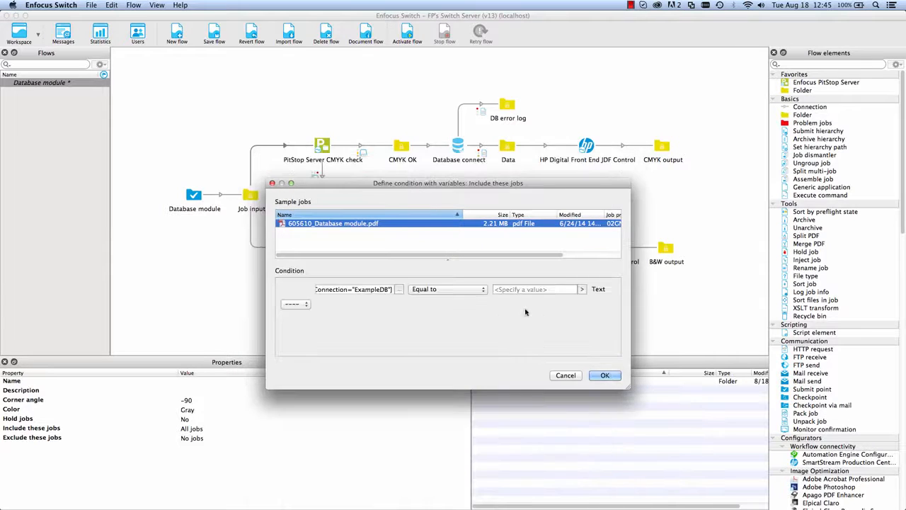
Set the include condition's comparison value to CMYK and accept the condition.
click(524, 289)
text(CMYK)
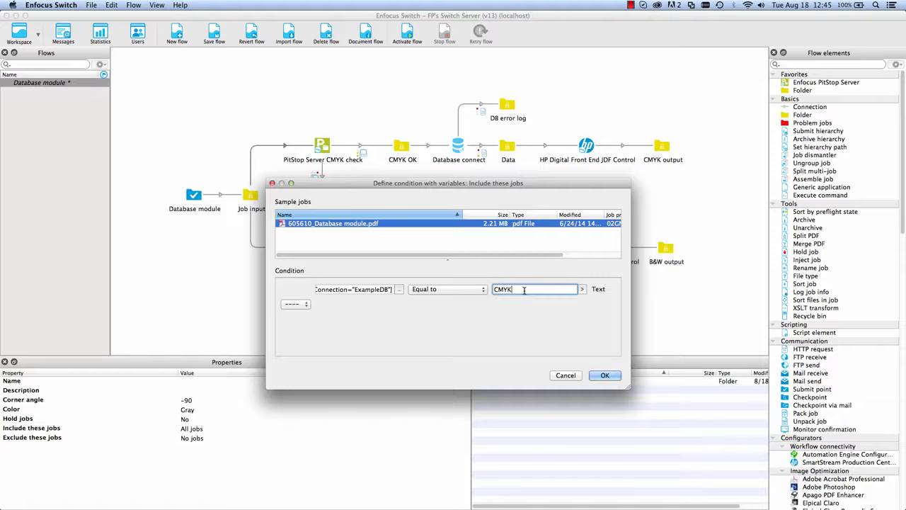
click(604, 376)
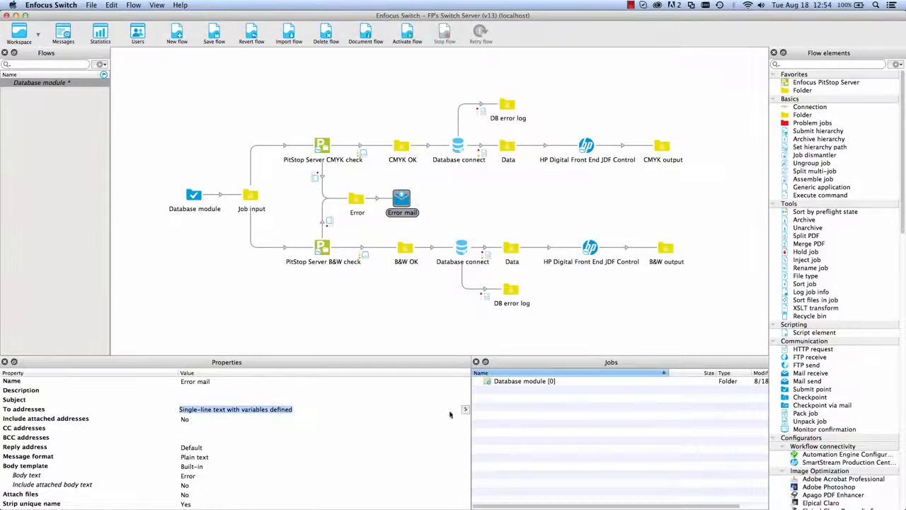
Examine the variable text that defines the To addresses of the Error mail element.
click(466, 409)
click(424, 430)
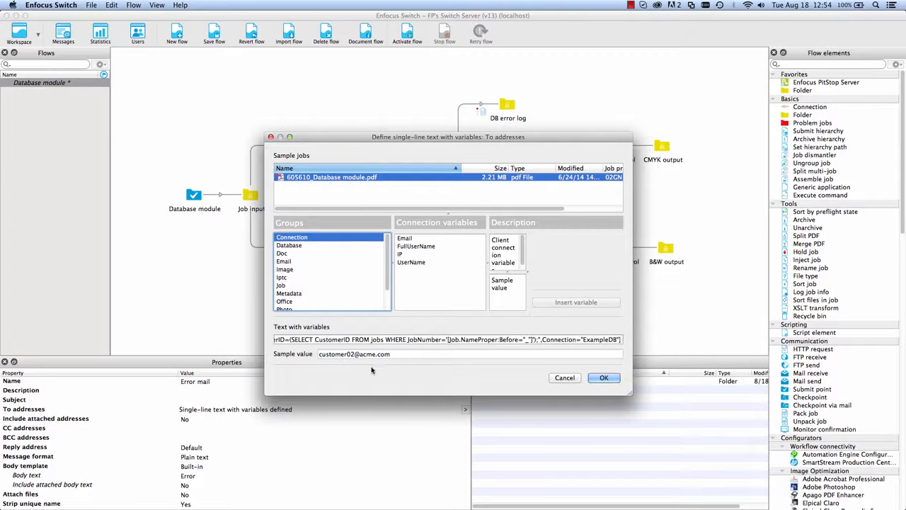
click(601, 378)
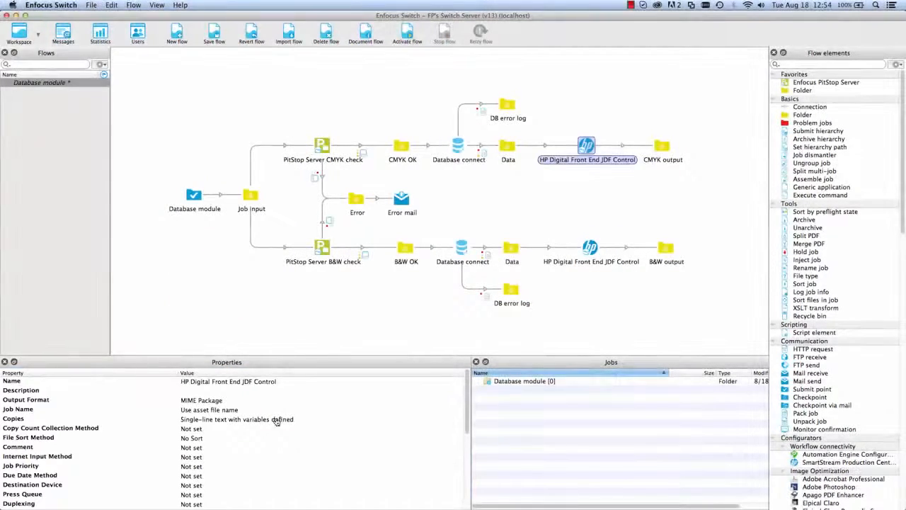
Open the variable text definition for the Copies property of the CMYK branch's HP Digital Front End JDF Control.
click(277, 419)
click(459, 420)
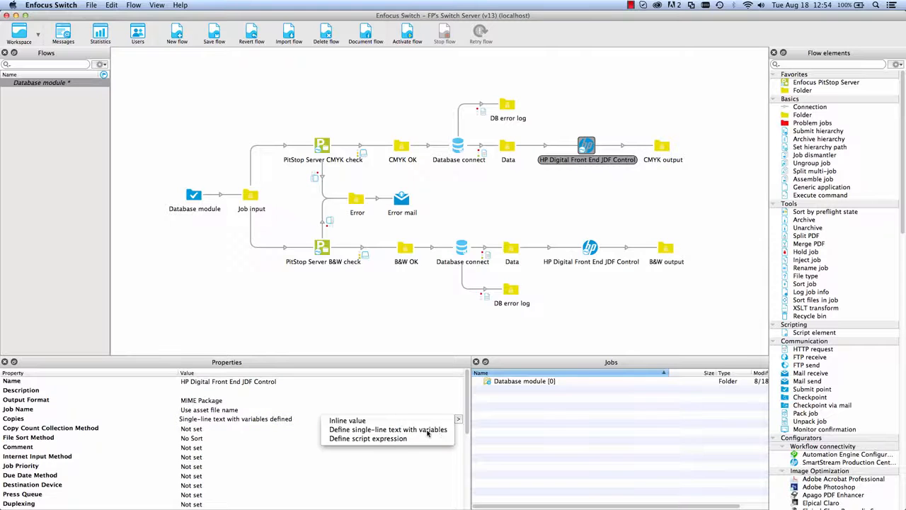
click(428, 432)
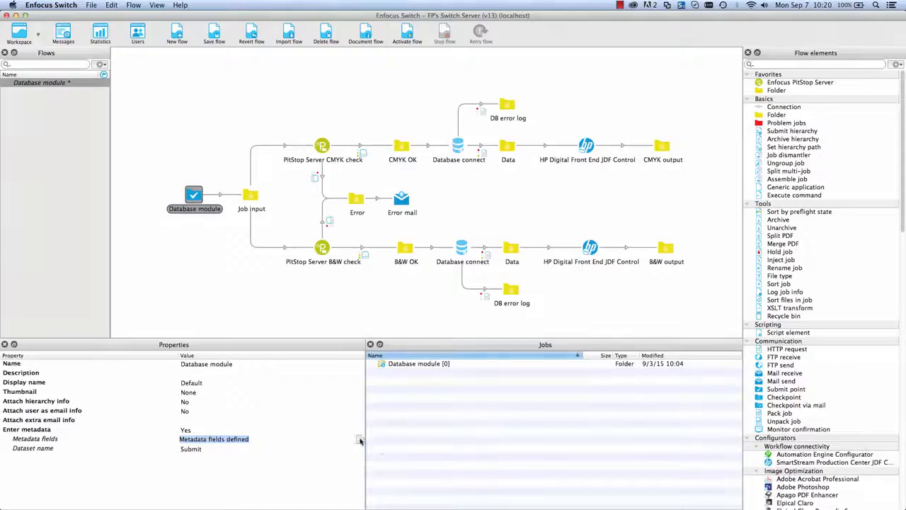
Examine the ODBC data source statement behind the Job number metadata field of the Database module submit point.
click(359, 439)
click(370, 175)
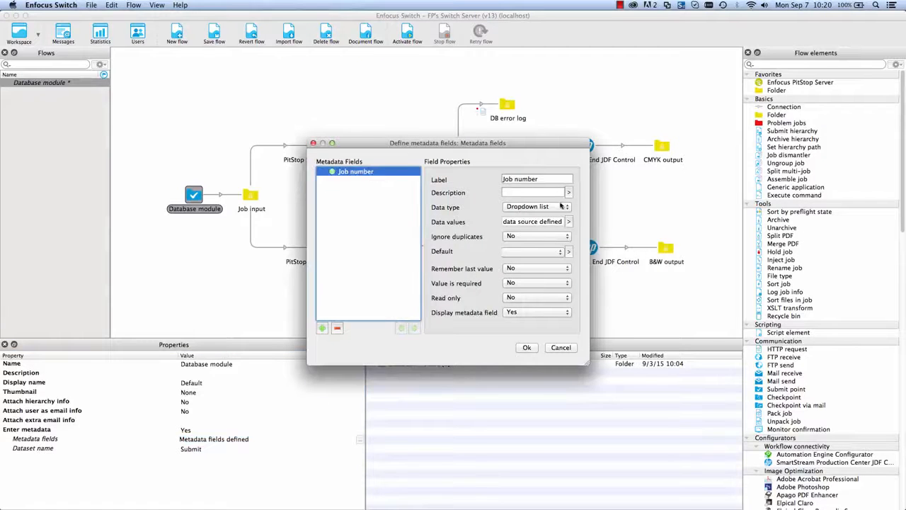
click(569, 221)
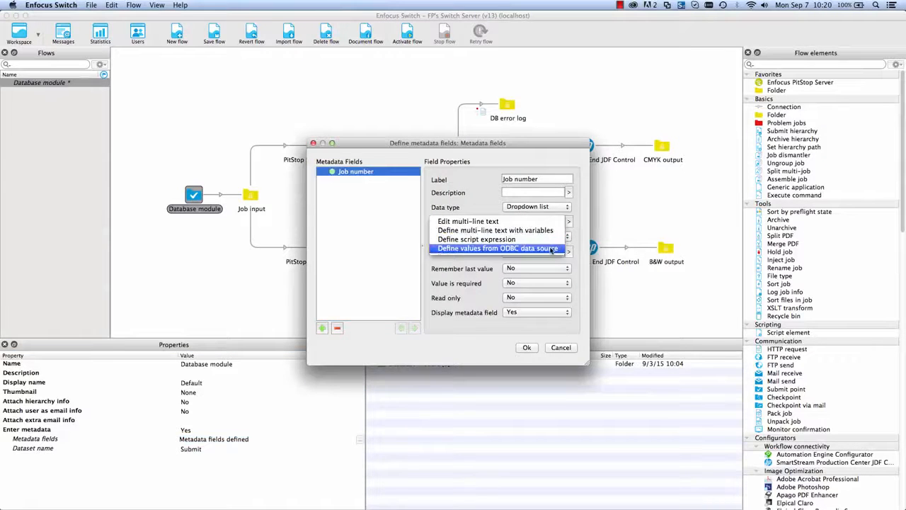
click(551, 249)
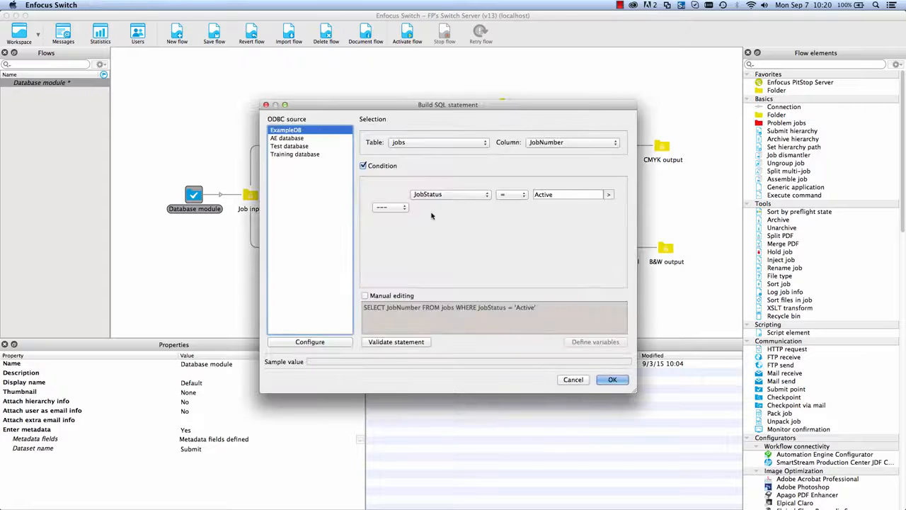
click(603, 381)
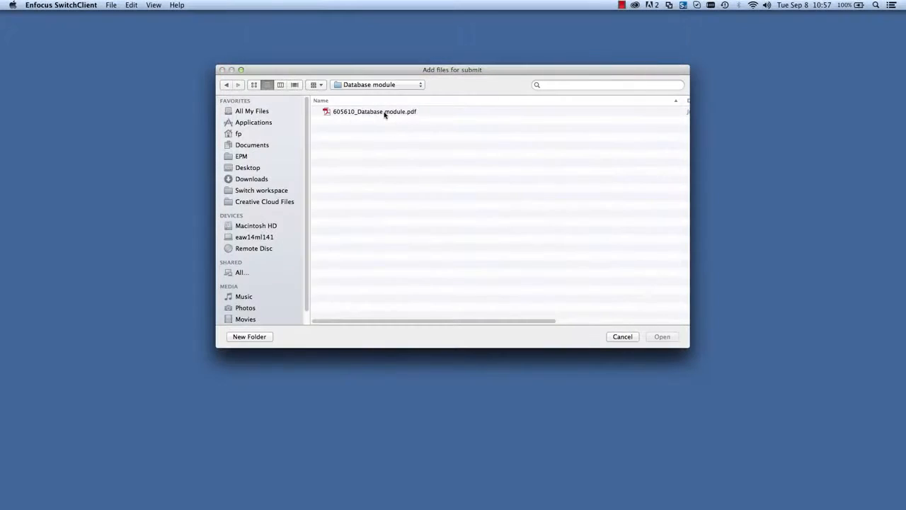
In SwitchClient, add 605610_Database module.pdf for submission and open the choices for its Job number field.
double_click(385, 112)
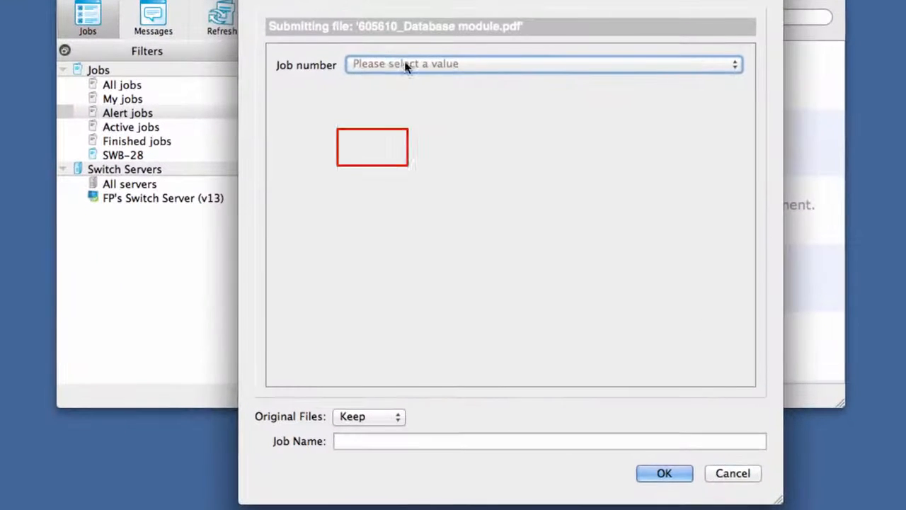
click(411, 78)
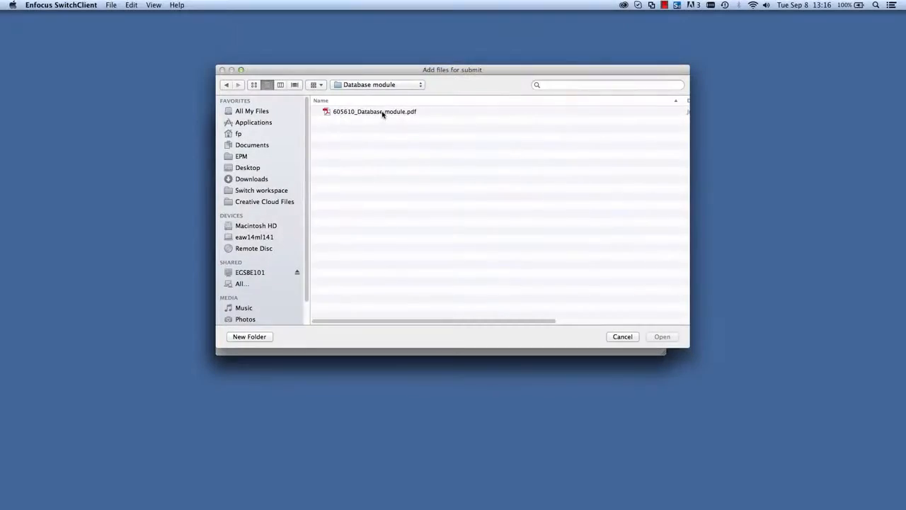
Choose 605610_Database module.pdf as the file to submit and open it.
click(382, 112)
click(662, 337)
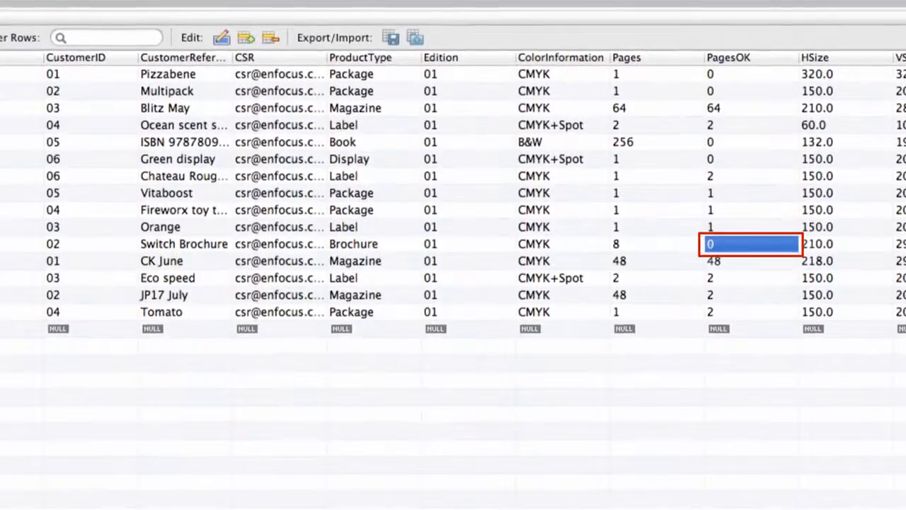
In the database table editor, set the PagesOK value of the Switch Brochure row to 4.
text(4)
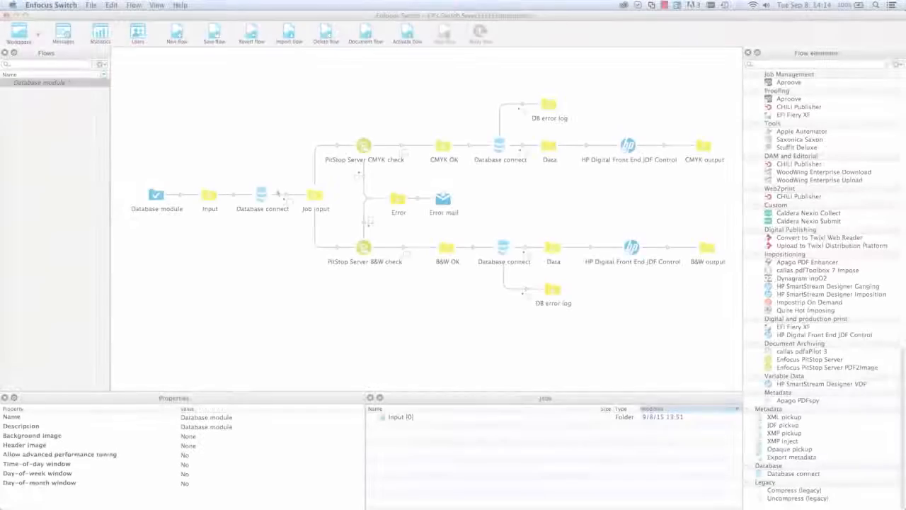
In Enfocus Switch, make the connection from the first Database connect to Job input carry Data with log.
right_click(283, 196)
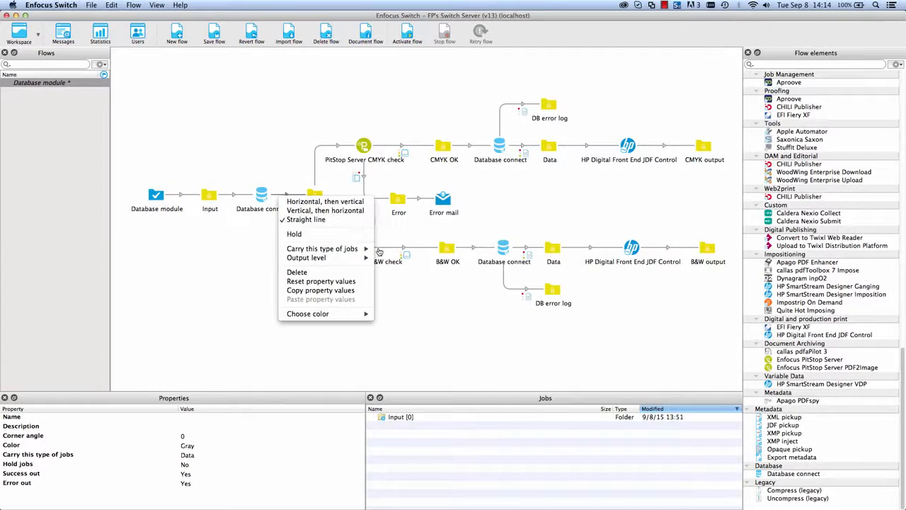
mouse_move(347, 250)
click(402, 269)
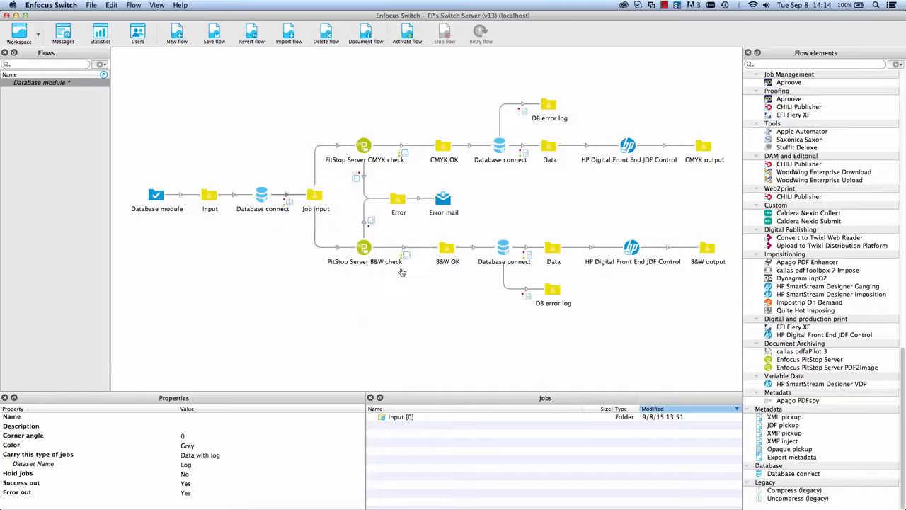
Examine the multi-line SQL statement of the Database connect element that precedes Job input.
click(260, 200)
click(279, 446)
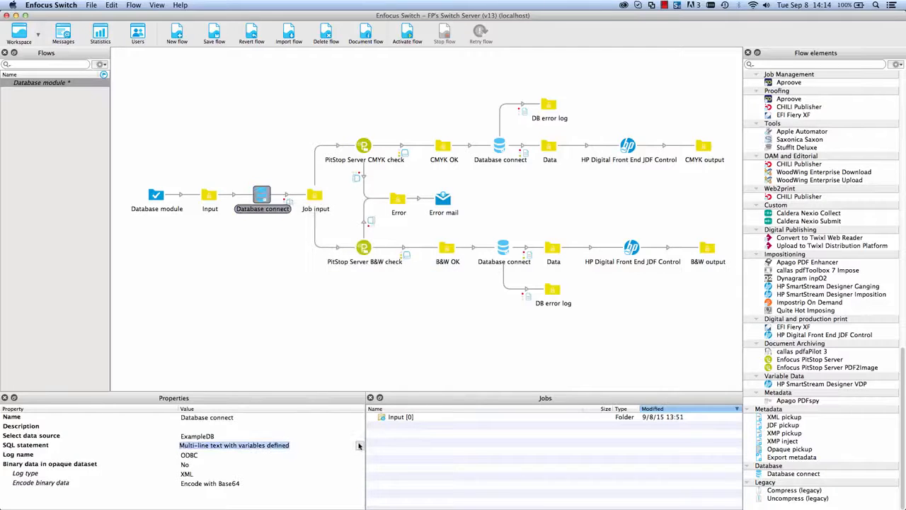
click(359, 445)
click(335, 457)
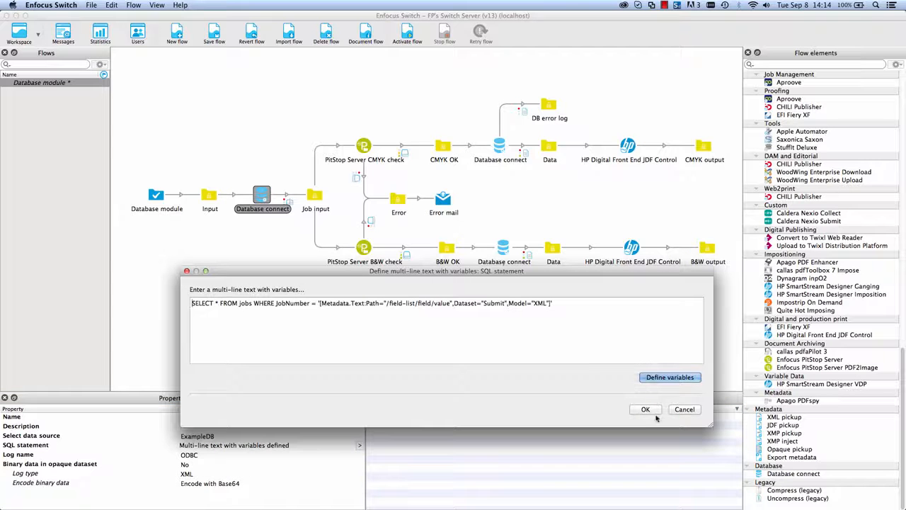
click(653, 410)
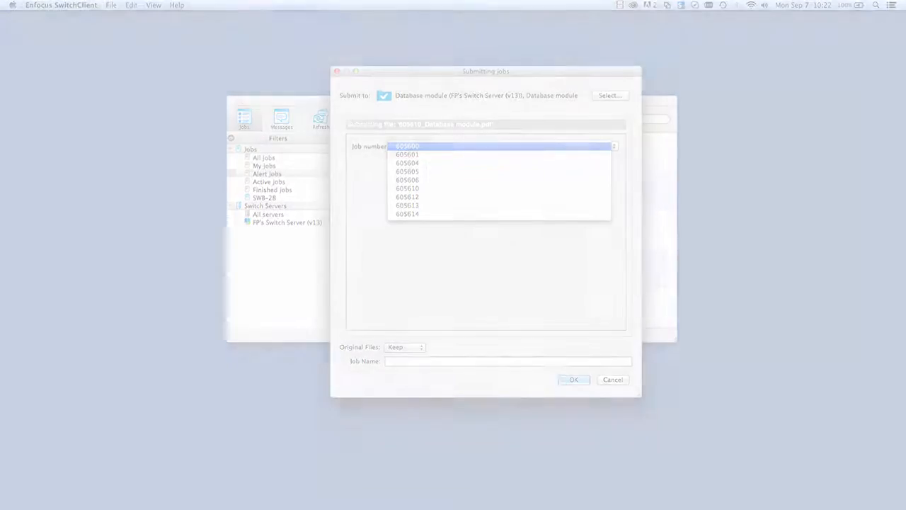
Open the inclusion condition of the connection from Job input to PitStop Server CMYK check and select the Metadata Text variable for its text.
click(447, 41)
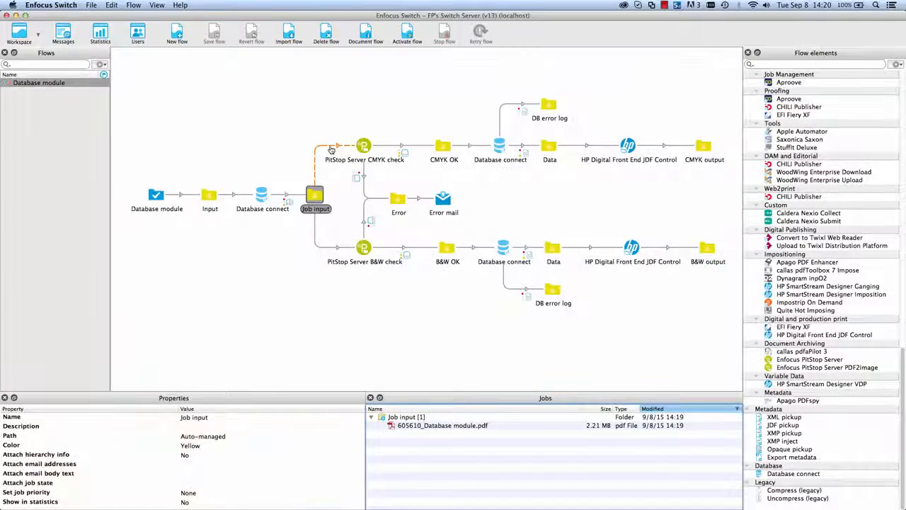
right_click(330, 146)
mouse_move(367, 193)
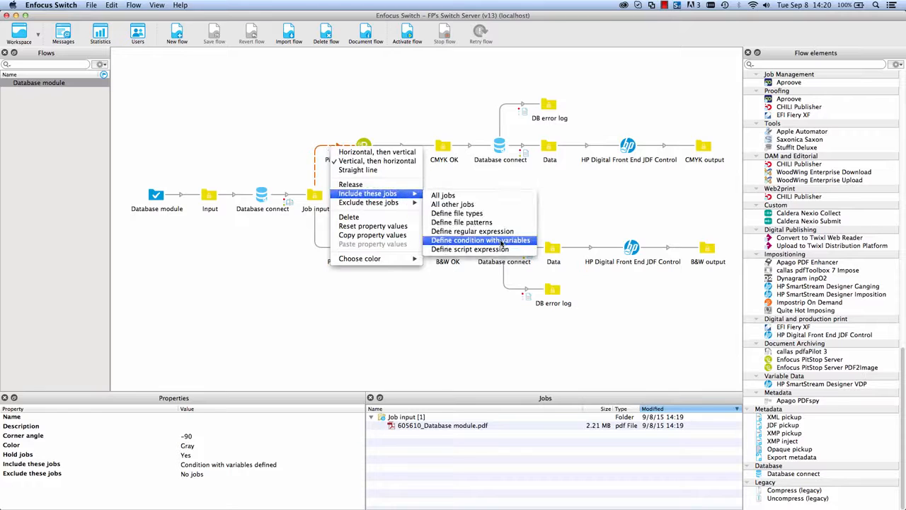
click(468, 239)
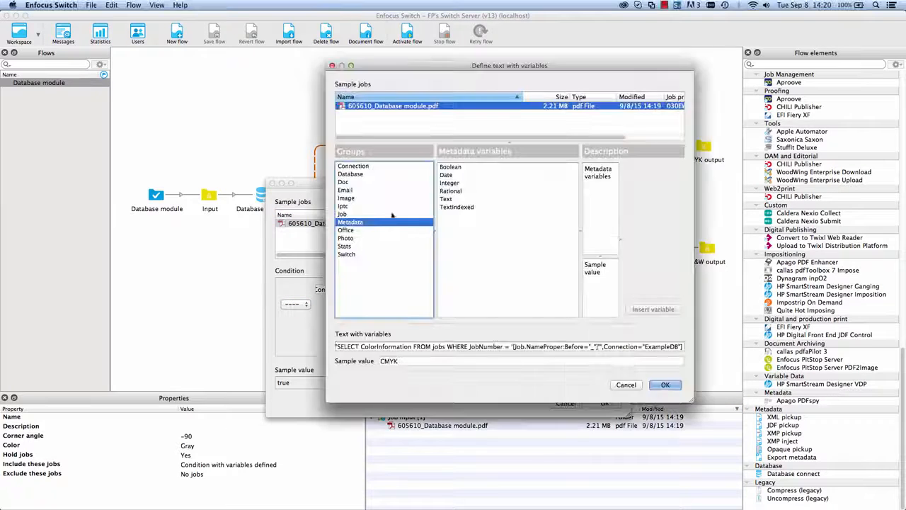
click(446, 199)
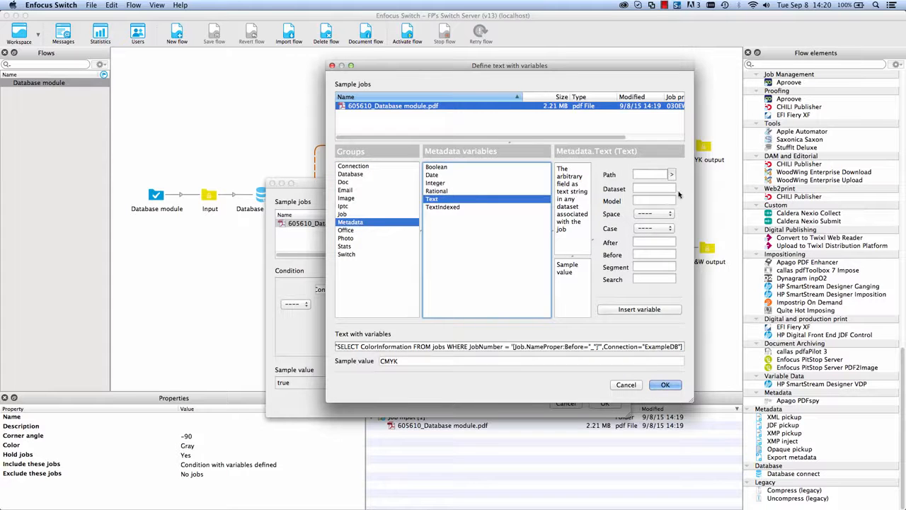
Build the variable's location path from the sample job, expanding Log and SQLStatementValue in the external Log dataset to examine the job fields.
click(673, 174)
click(653, 184)
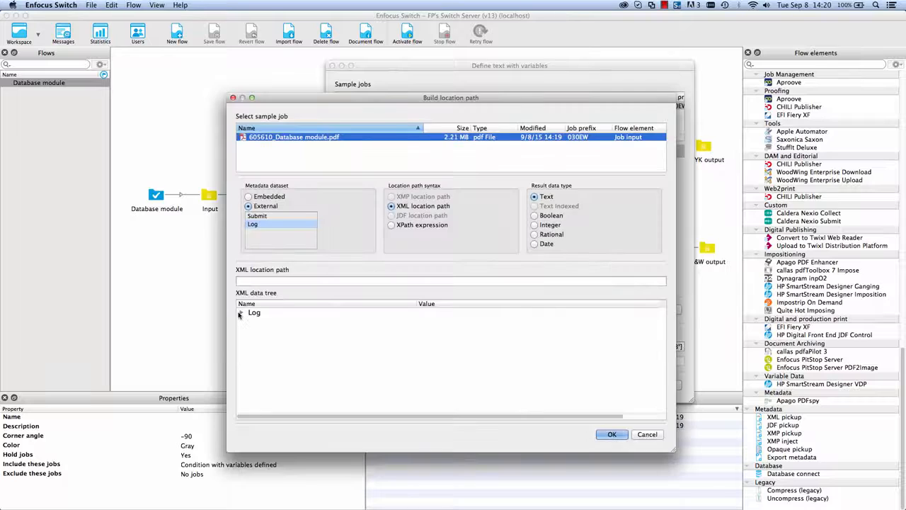
click(240, 313)
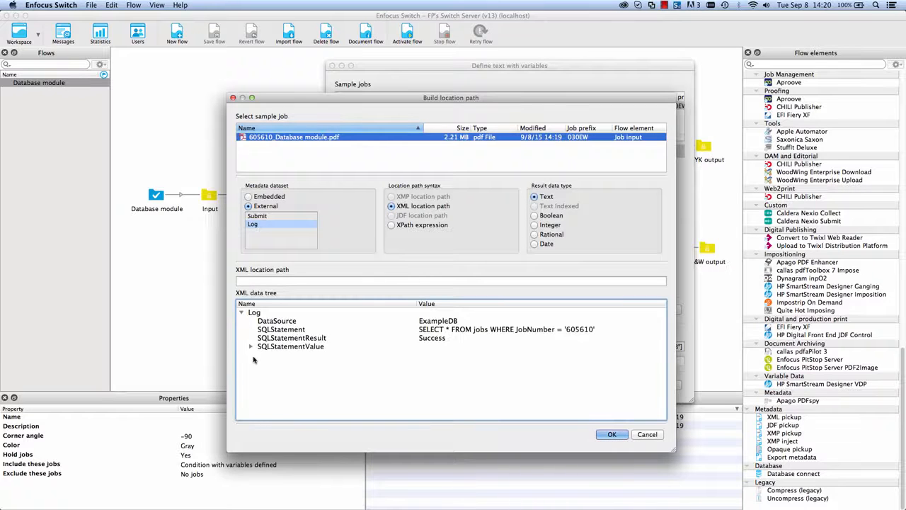
click(250, 347)
click(260, 355)
scroll(376, 386, down, 3)
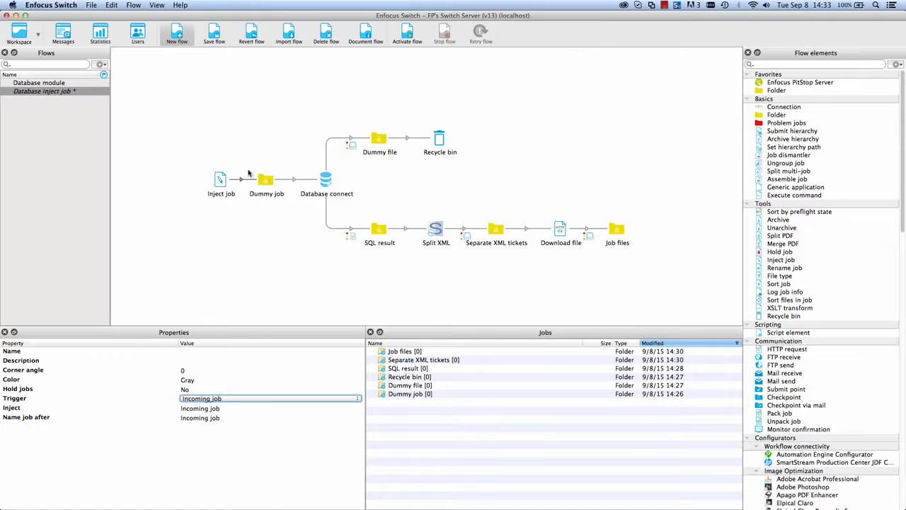
Set the trigger of the Inject job to Dummy job connection to Time of day with a repeat delay of 5 minutes.
click(222, 184)
click(245, 183)
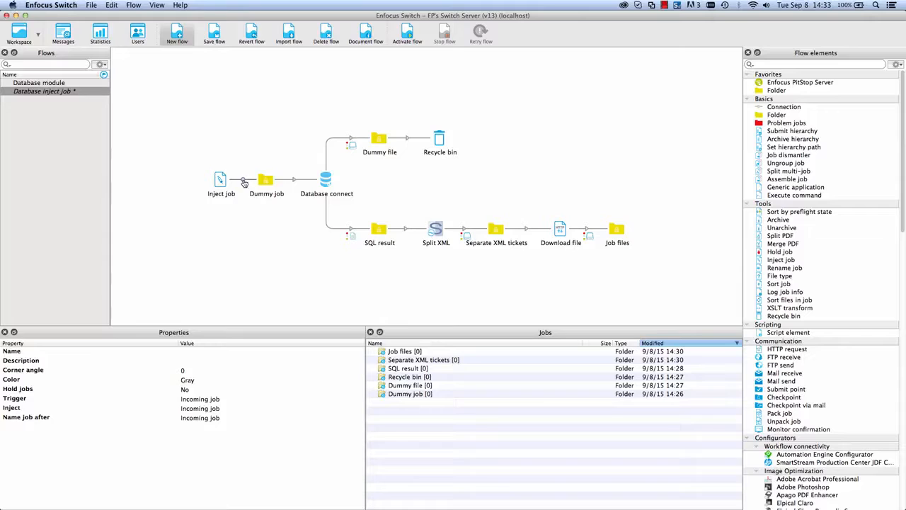
click(217, 400)
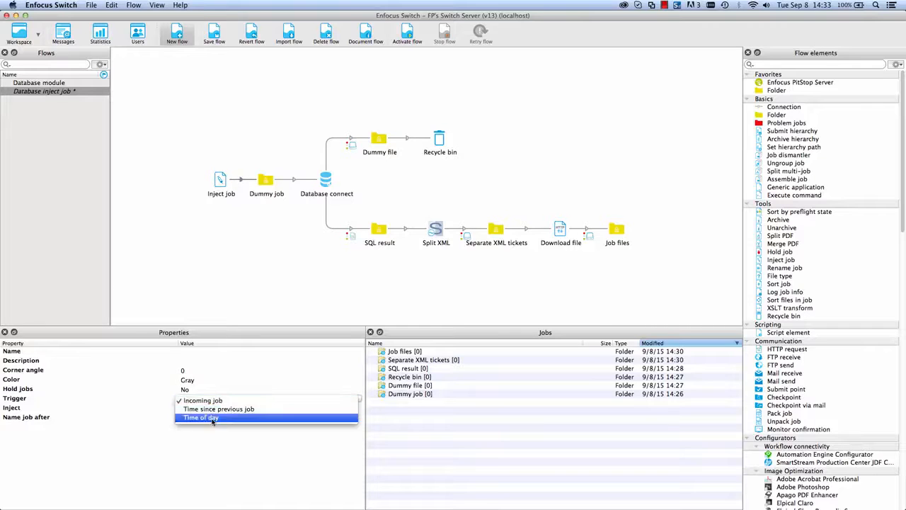
click(210, 419)
click(193, 427)
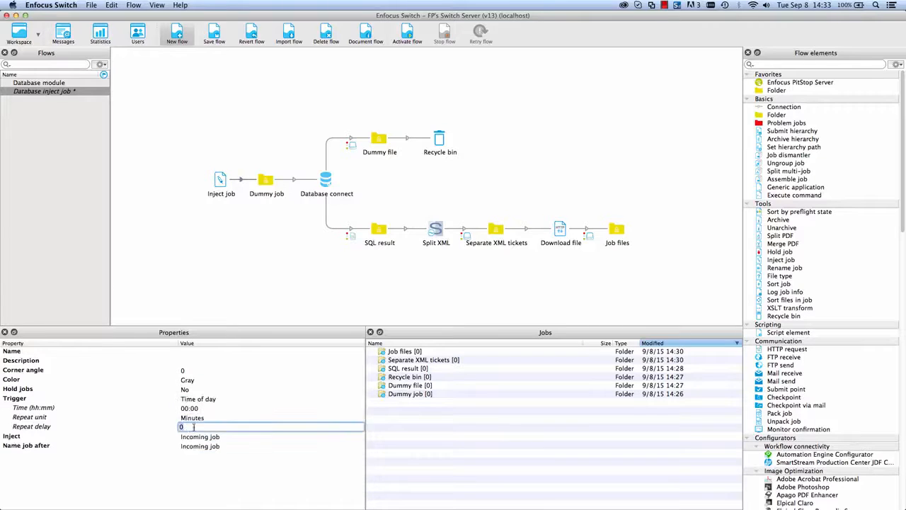
text(5)
key(Return)
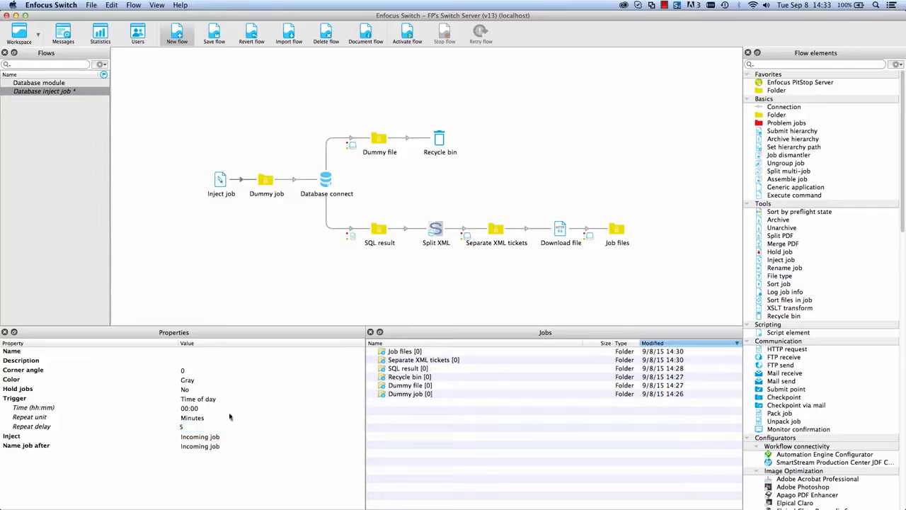
Make the connection between Inject job and Dummy job inject a Dummy job.
click(190, 440)
click(198, 439)
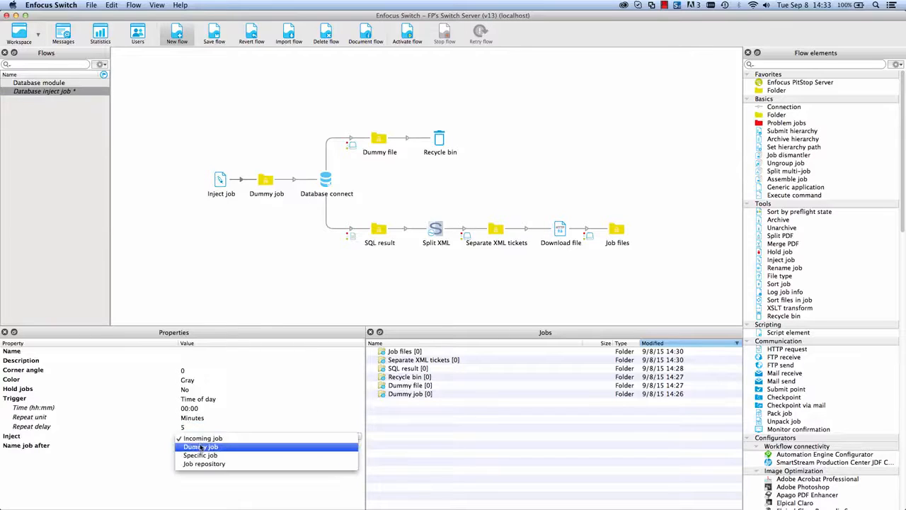
click(201, 447)
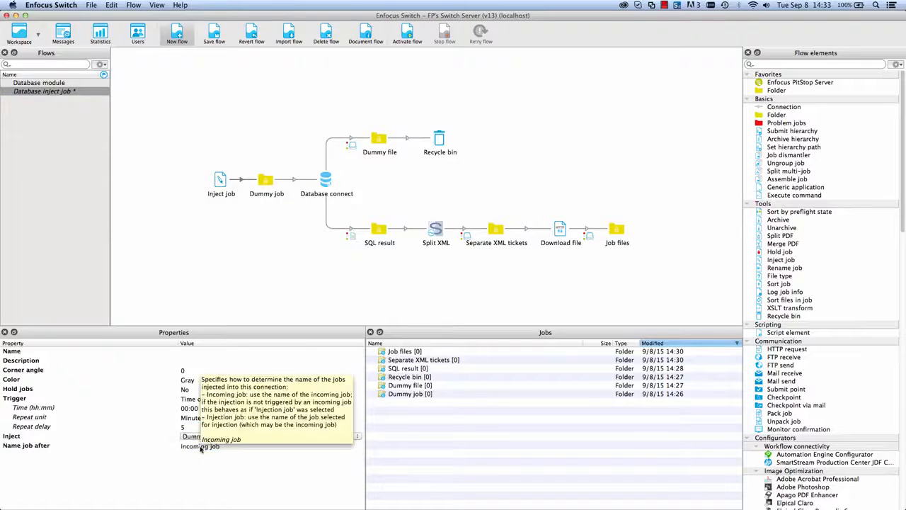